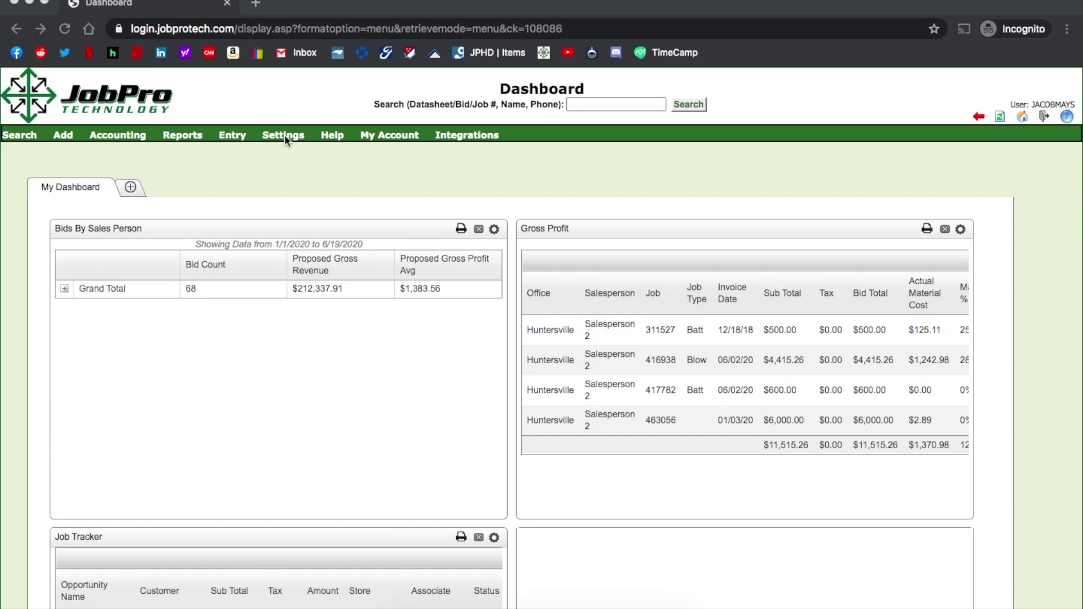
- Save the seven-entry TimeRate Types list, starting with Regular, from Settings
left_click(284, 136)
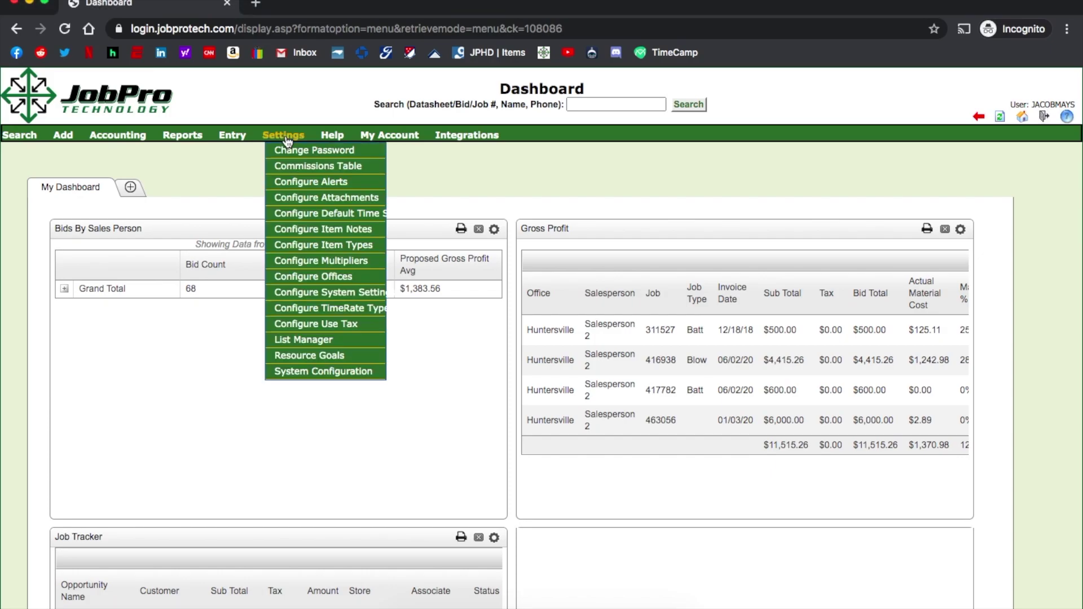
left_click(333, 310)
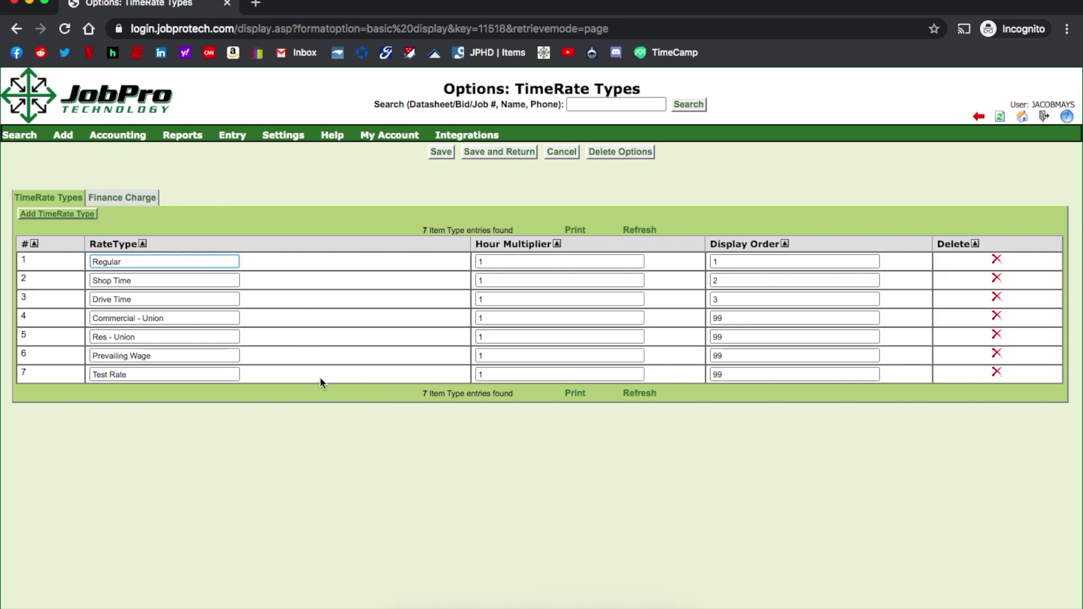
left_click(439, 153)
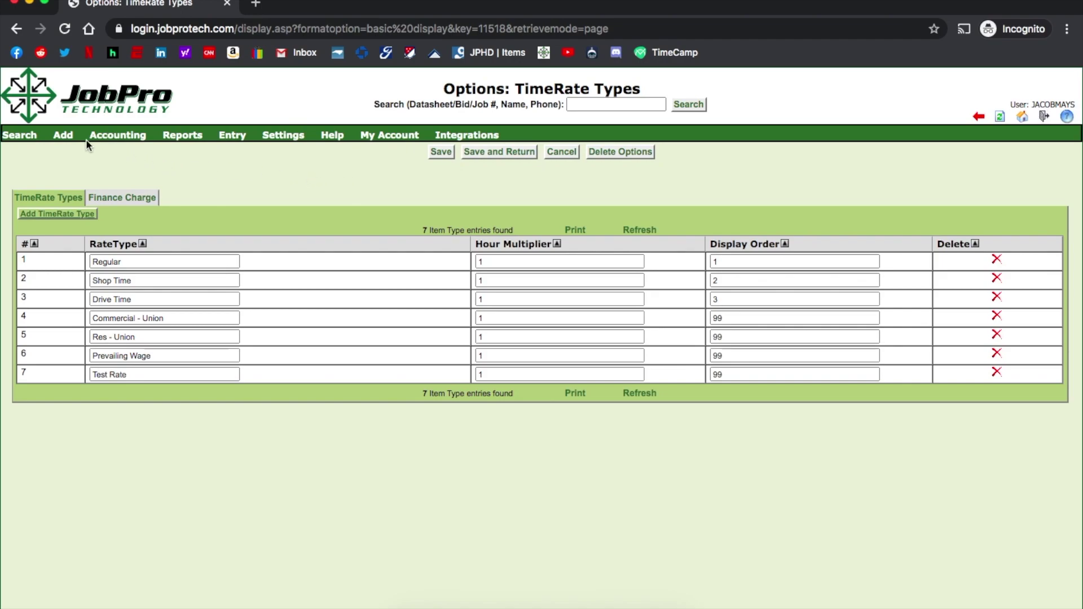
- Add a new resource with first and last name, Huntersville office and Hourly pay type
mouse_move(70, 142)
left_click(87, 282)
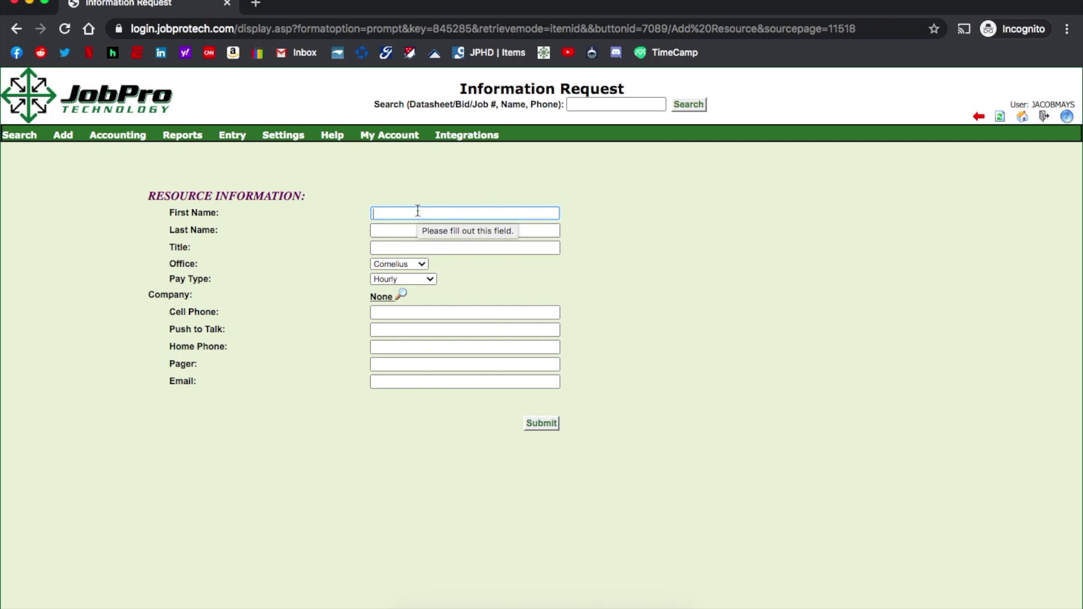
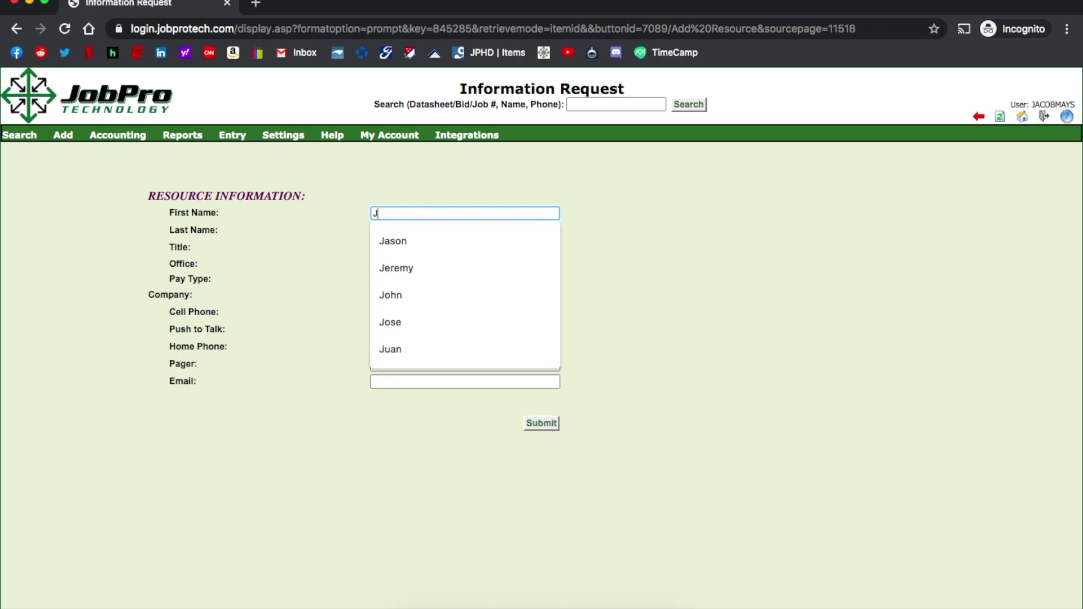
key("Tab")
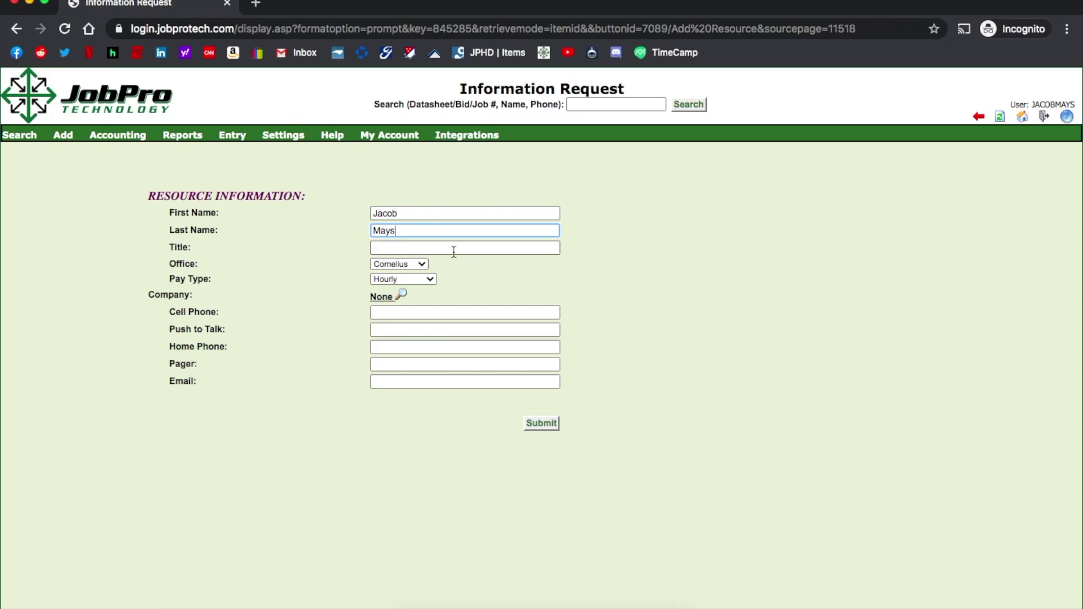
left_click(420, 263)
left_click(418, 273)
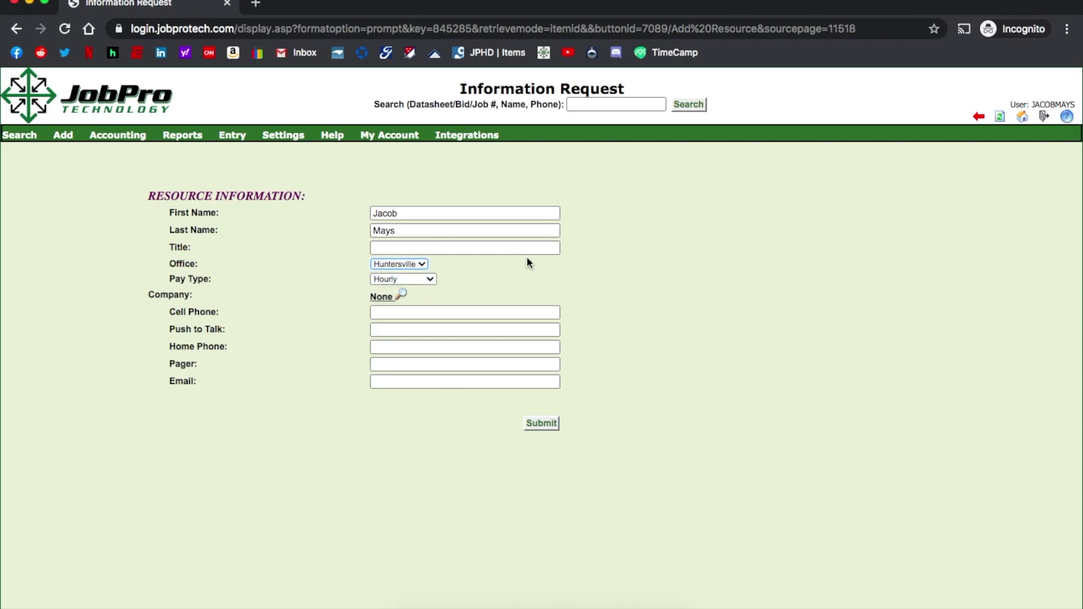
left_click(432, 278)
left_click(486, 267)
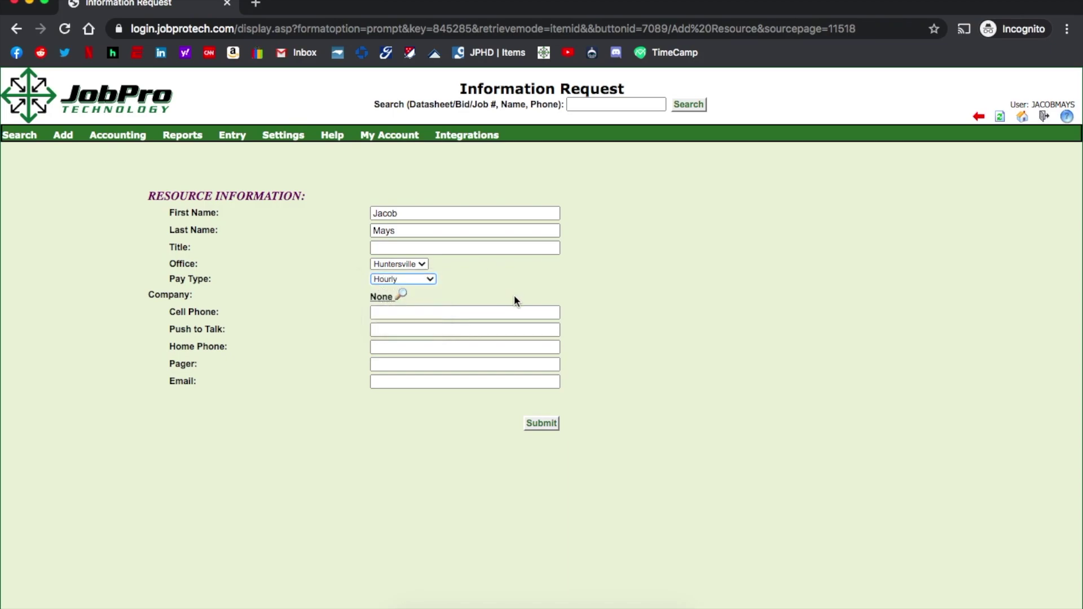
- Enter the resource's cell phone number and accept the suggested e-mail address
left_click(389, 381)
left_click(385, 312)
type("123-456-7891")
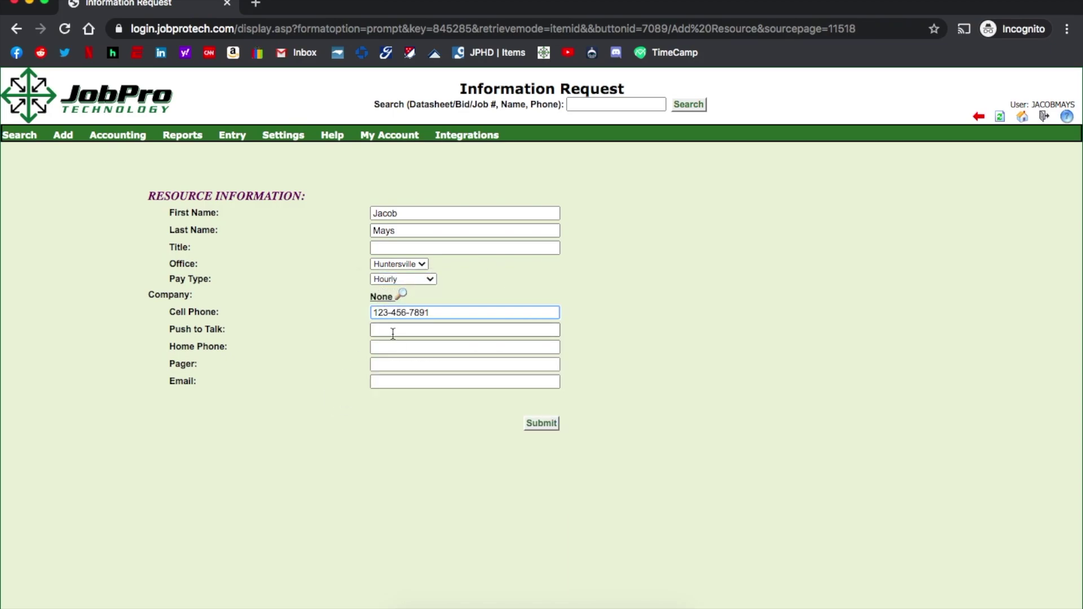
left_click(389, 381)
type("jacob")
left_click(524, 404)
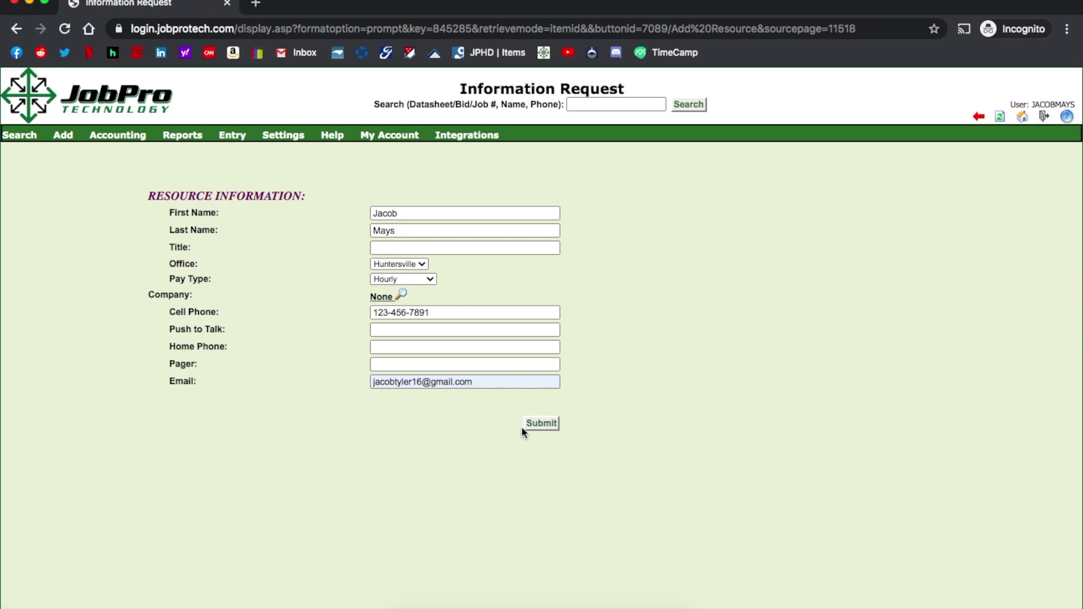
mouse_move(20, 135)
left_click(56, 308)
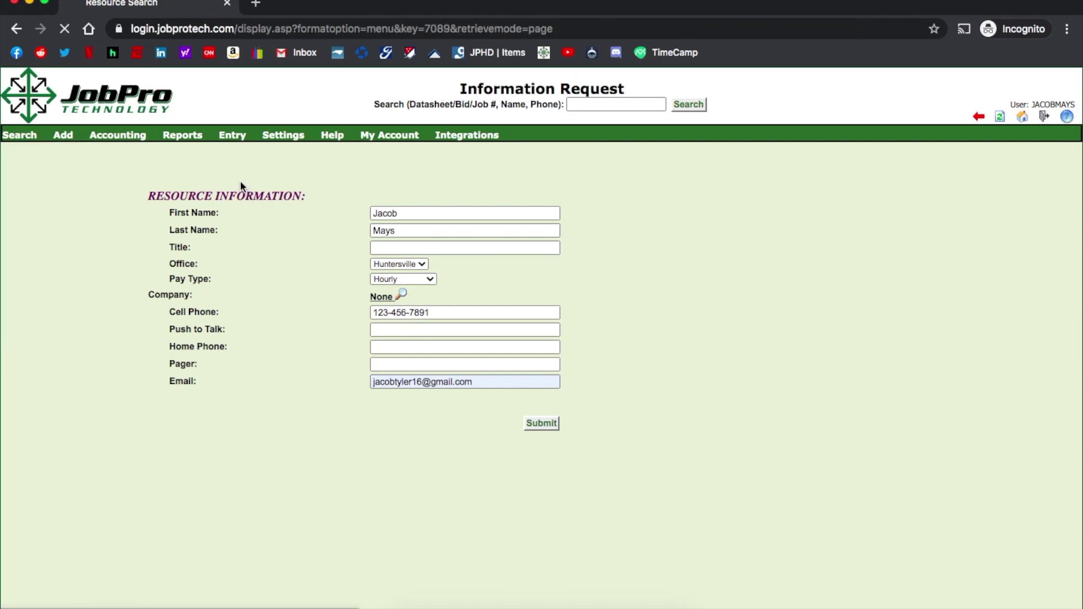
- Search resources for the new resource's full name and open the matching record
left_click(242, 197)
key("Return")
left_click(40, 349)
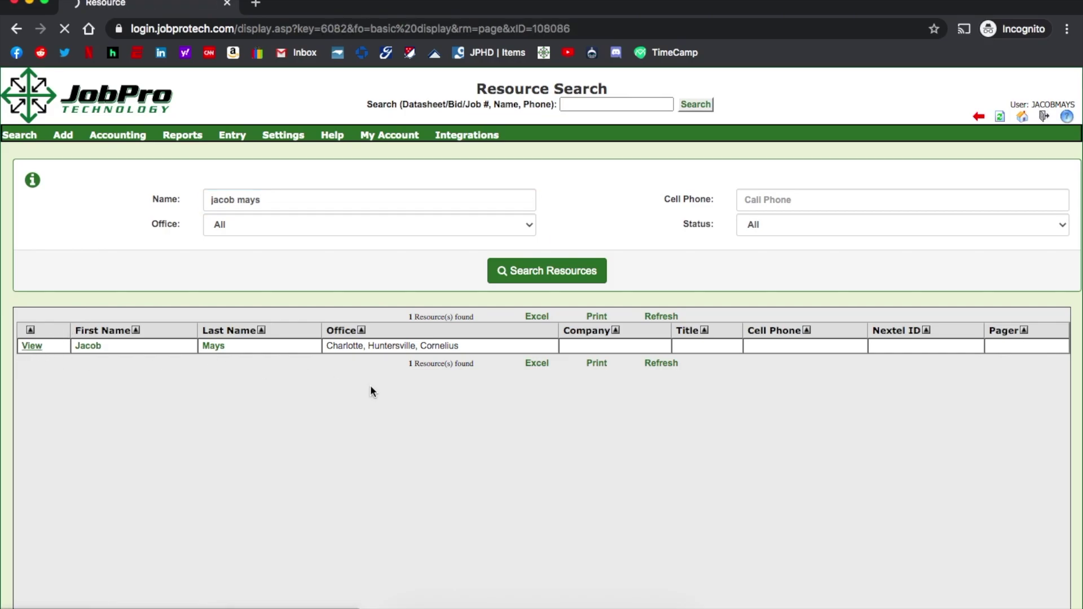
- Switch the record's Job Assignee and Salesperson settings to No
scroll(489, 441, "down", 10)
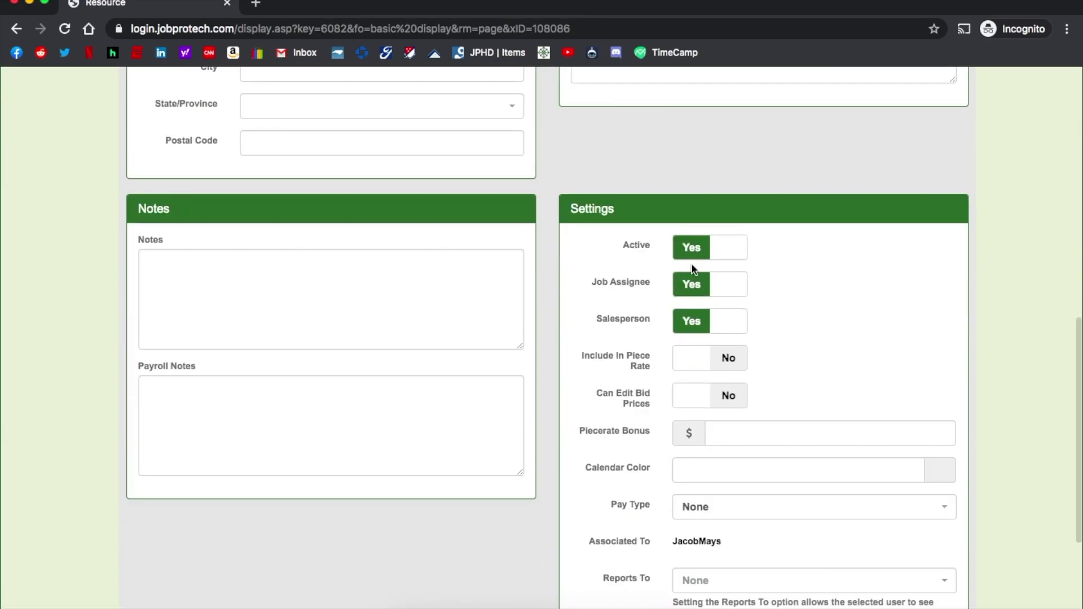
left_click(693, 287)
left_click(695, 327)
scroll(557, 258, "up", 10)
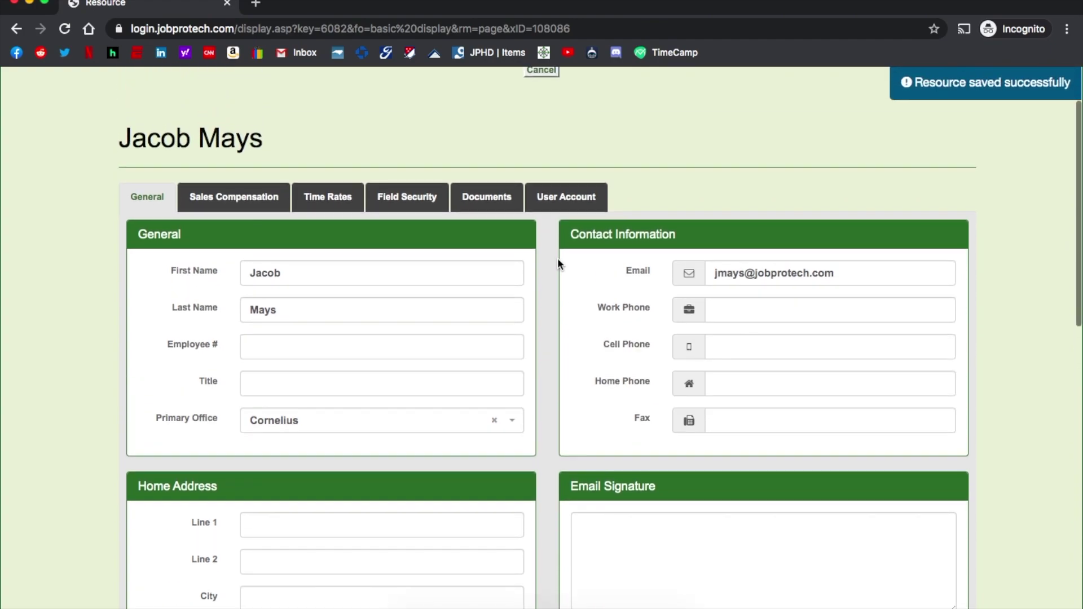
scroll(557, 259, "down", 1)
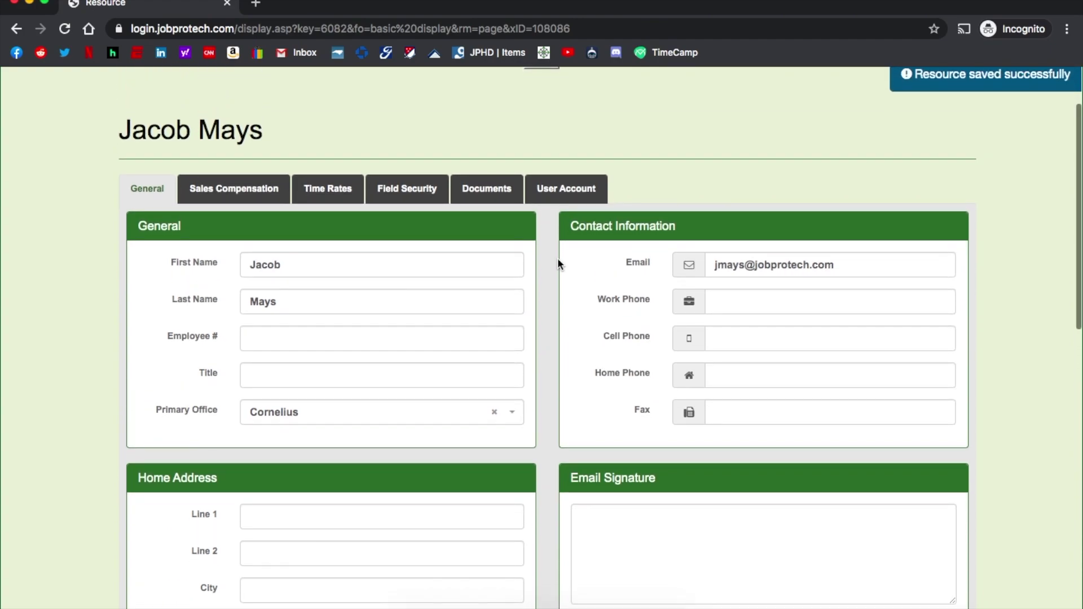
- Replace the e-mail with a suggested address, filling in home city, state and postal code
left_click_drag(870, 268, 687, 265)
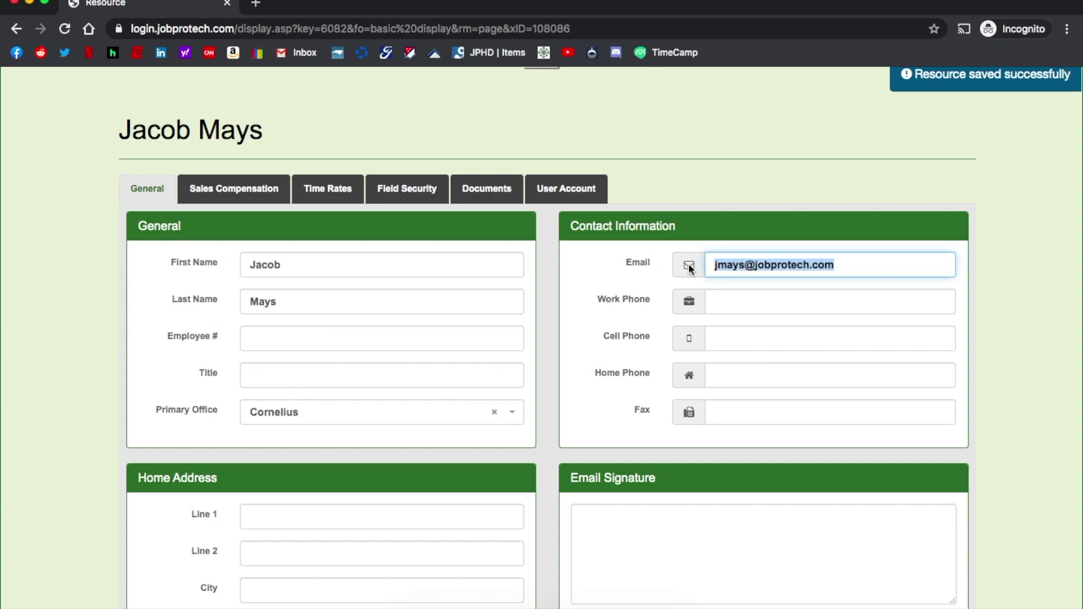
type("jacob")
key("Down")
key("Return")
scroll(838, 196, "down", 2)
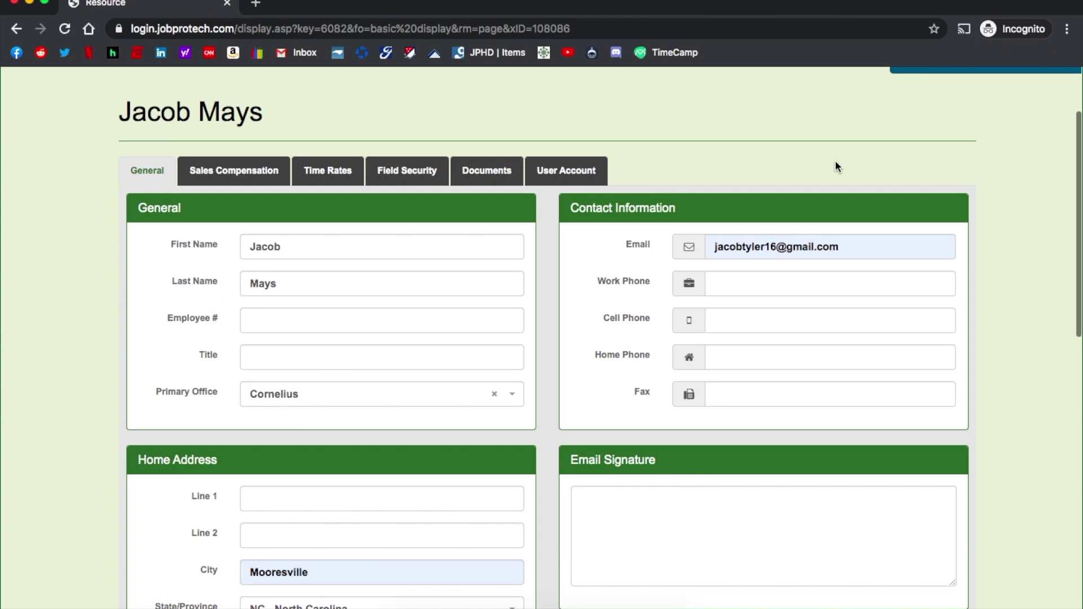
scroll(835, 160, "down", 3)
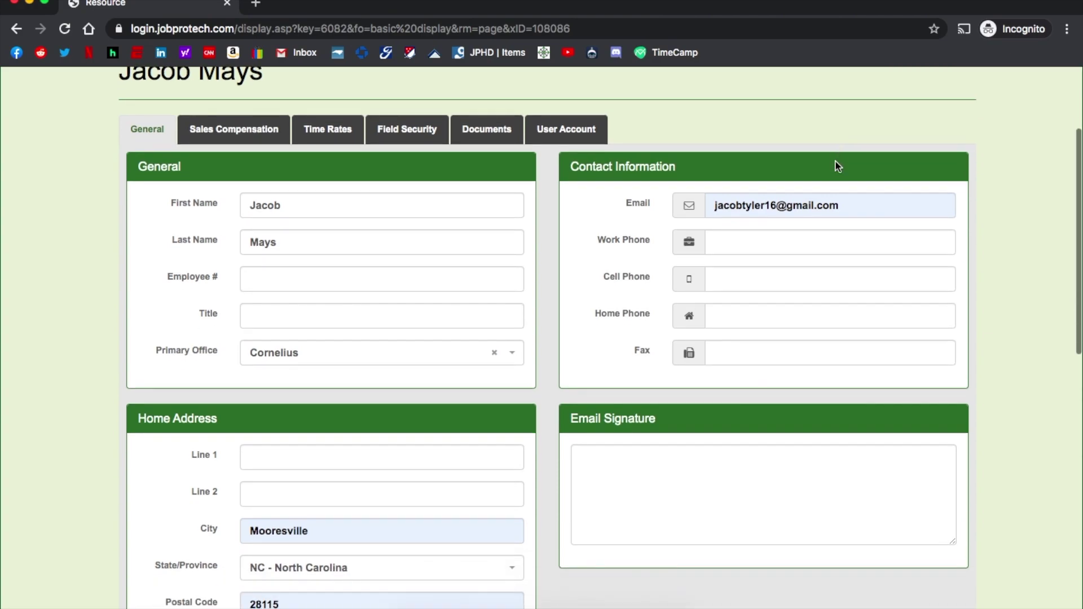
scroll(835, 361, "down", 4)
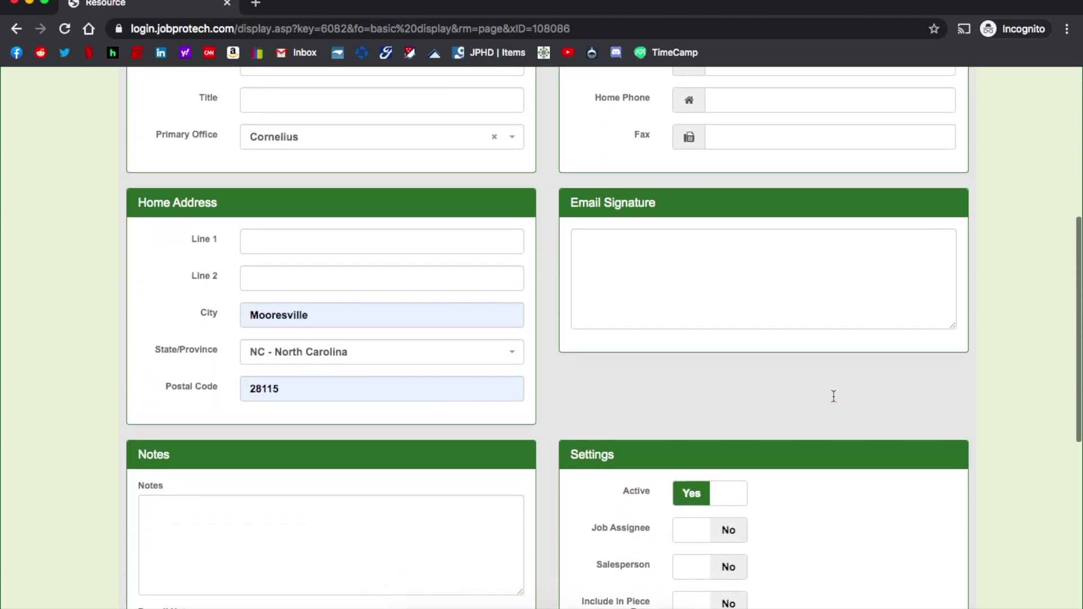
scroll(830, 434, "down", 4)
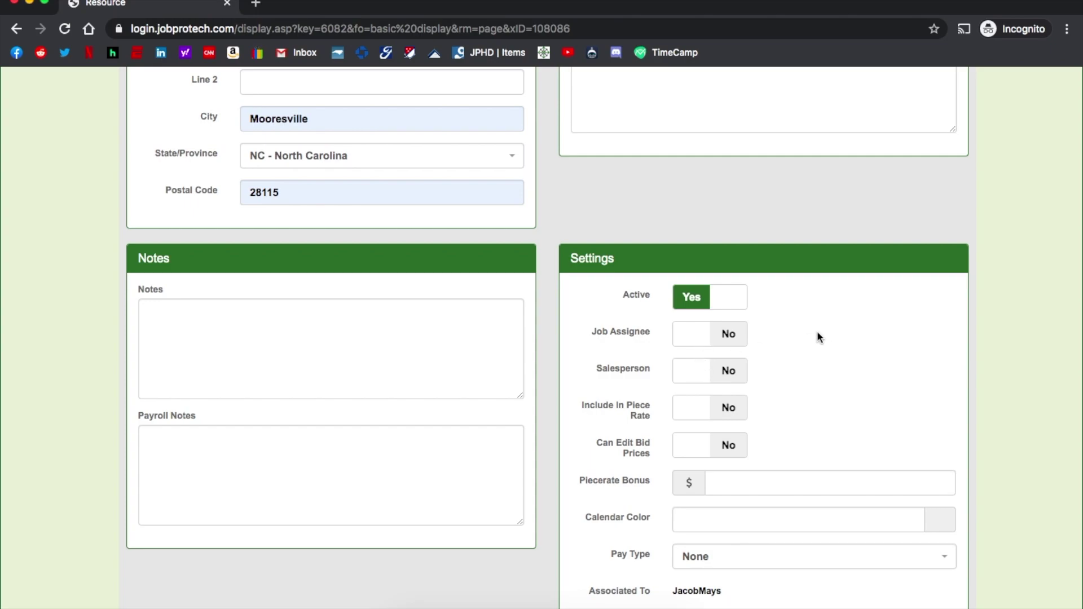
- Turn Job Assignee to Yes, leaving Salesperson off
left_click(698, 341)
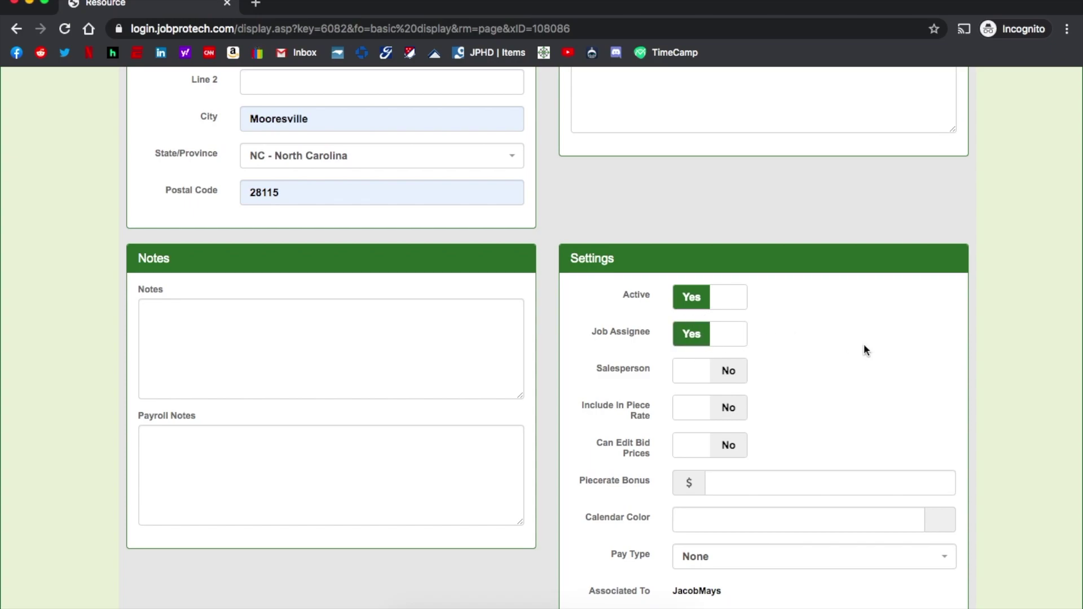
left_click(699, 377)
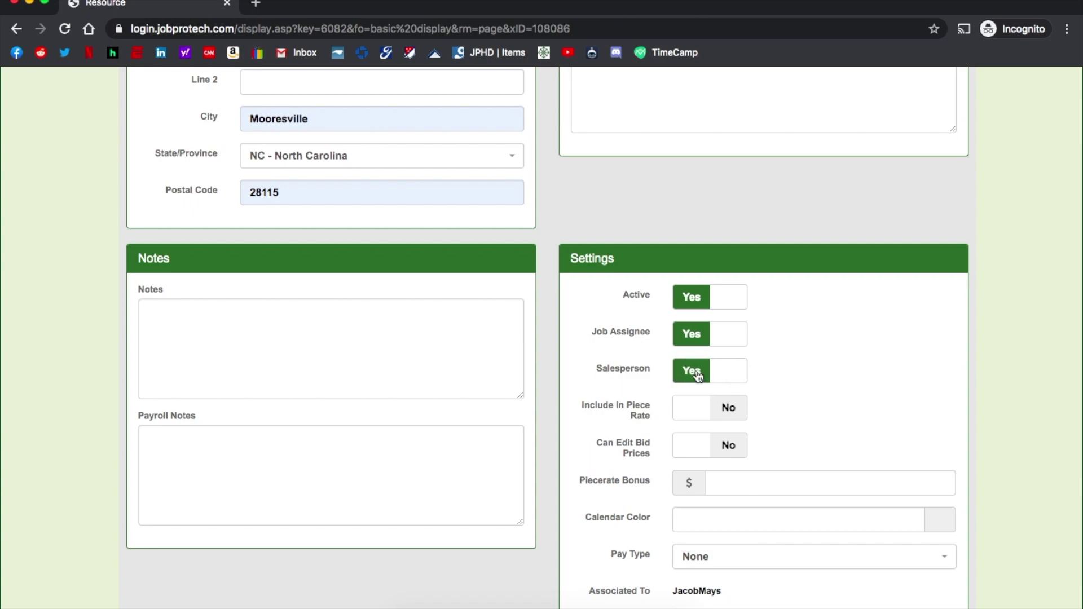
left_click(698, 377)
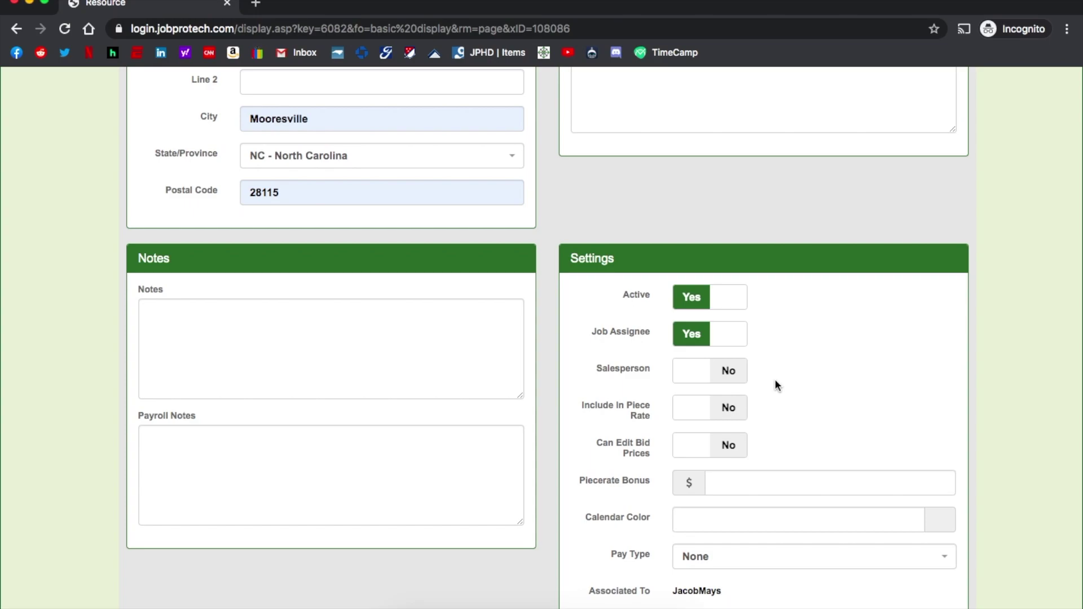
scroll(775, 381, "up", 1)
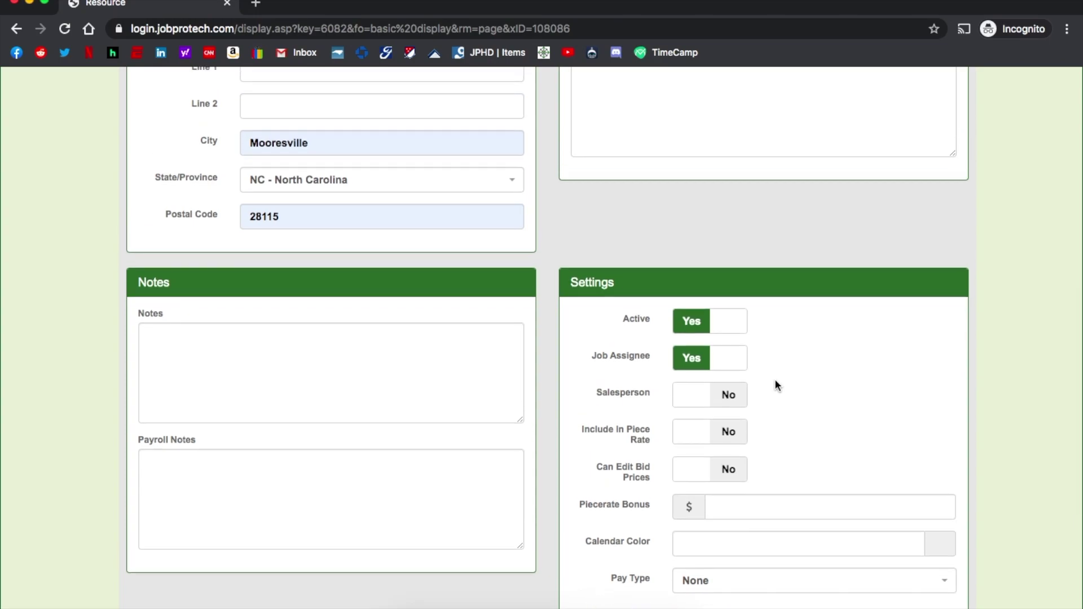
scroll(775, 383, "up", 5)
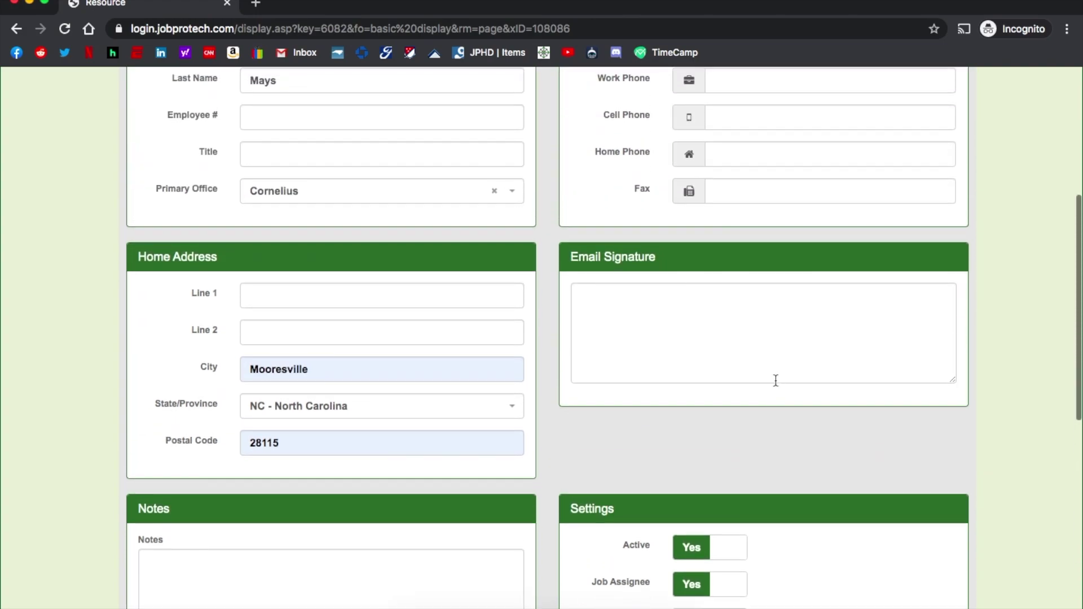
scroll(775, 380, "up", 3)
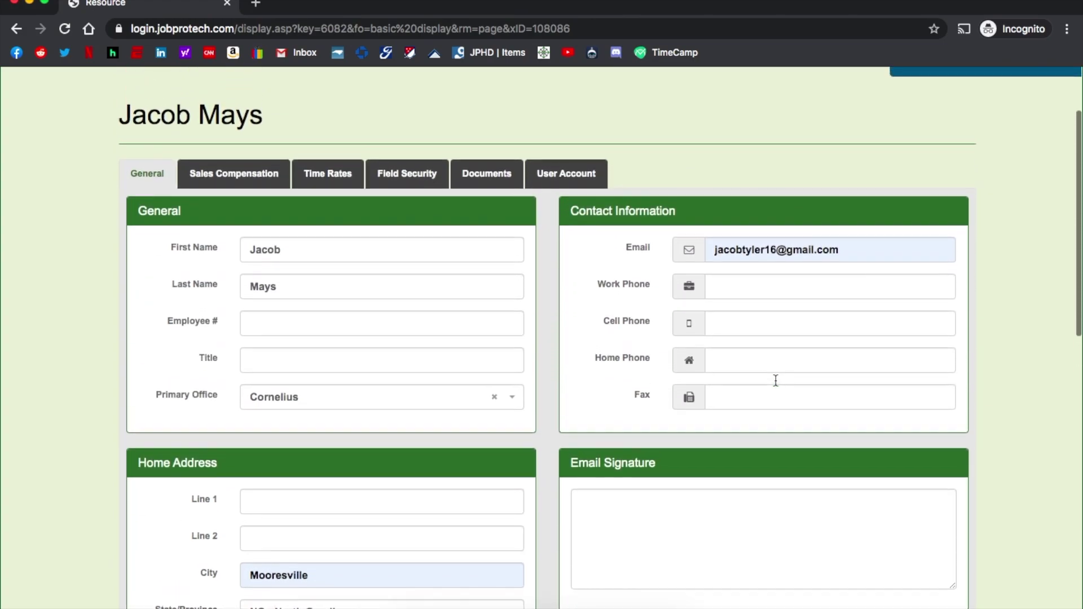
scroll(776, 381, "up", 1)
- Change the Regular time rate from $12 to $15 per hour and go back to General details
left_click(340, 257)
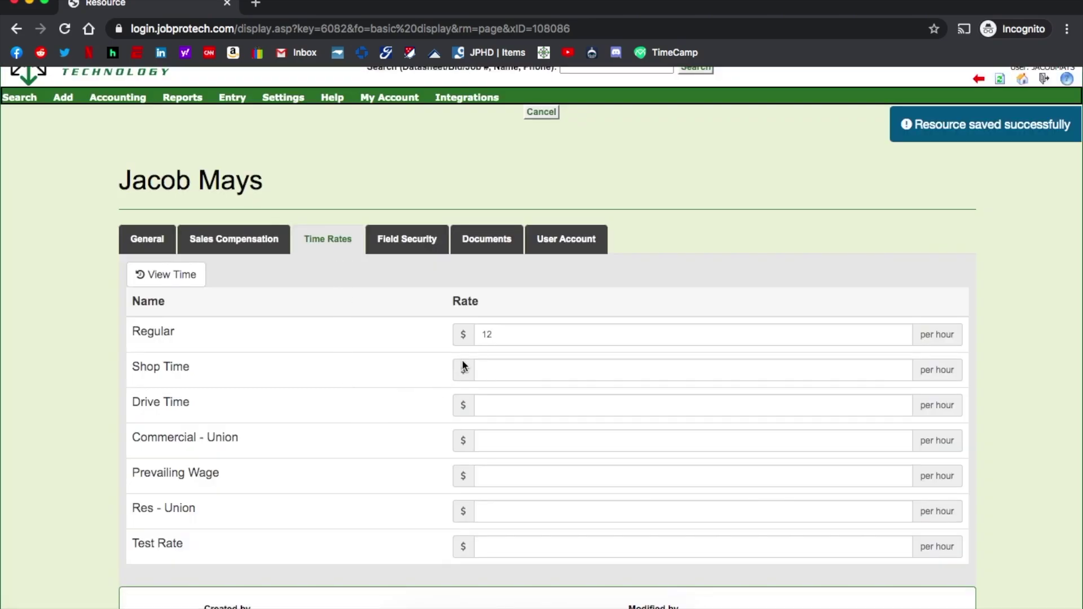
left_click(546, 336)
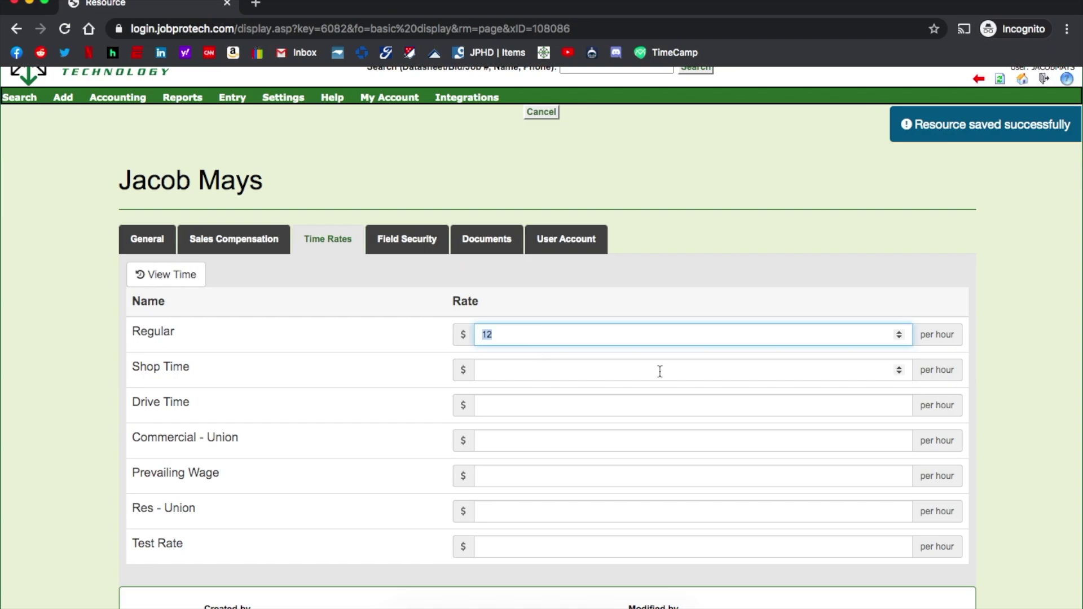
type("15")
left_click(707, 309)
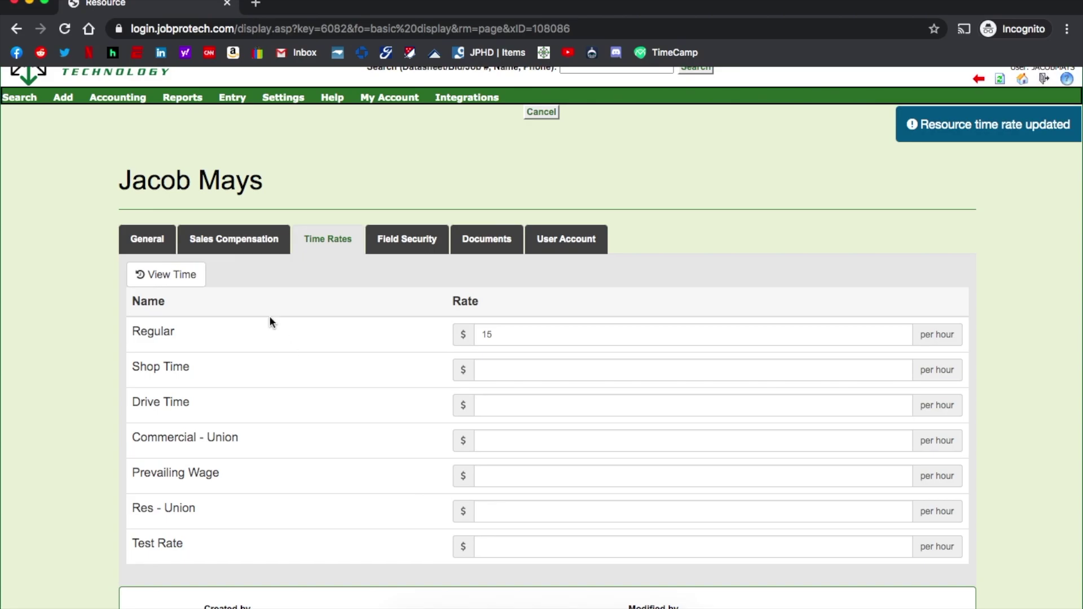
left_click(150, 240)
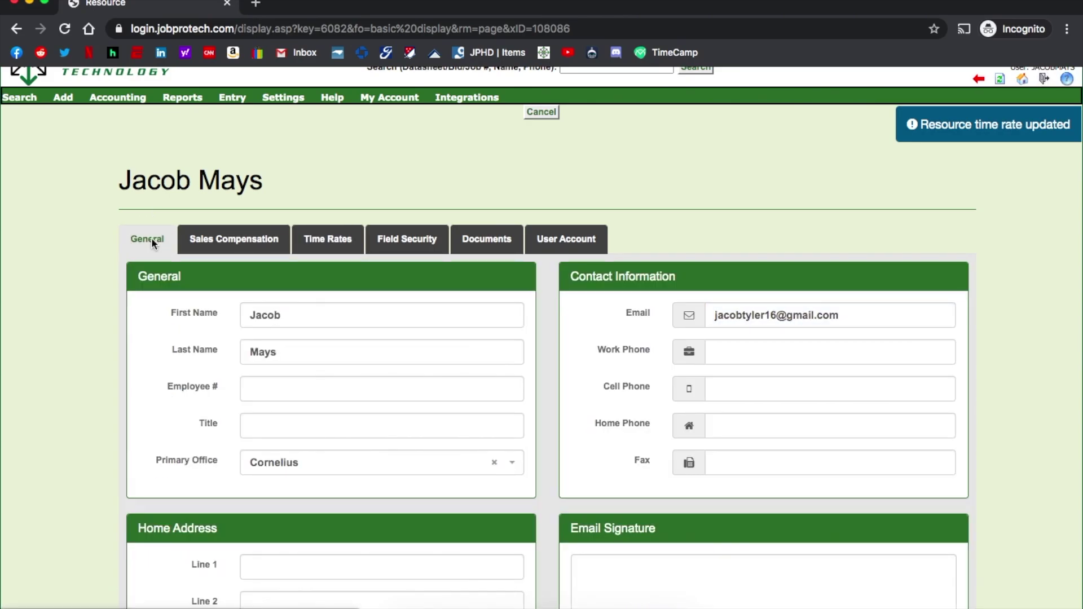